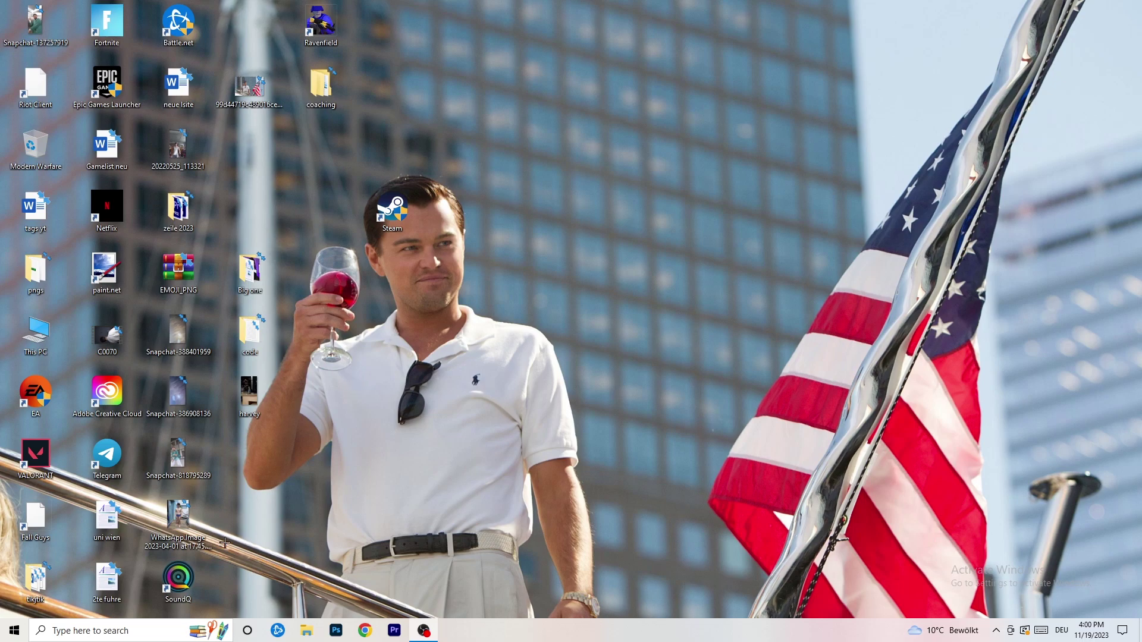
Launch Settings from the Start menu and open the Gaming category's Xbox Game Bar page
left_click(5, 638)
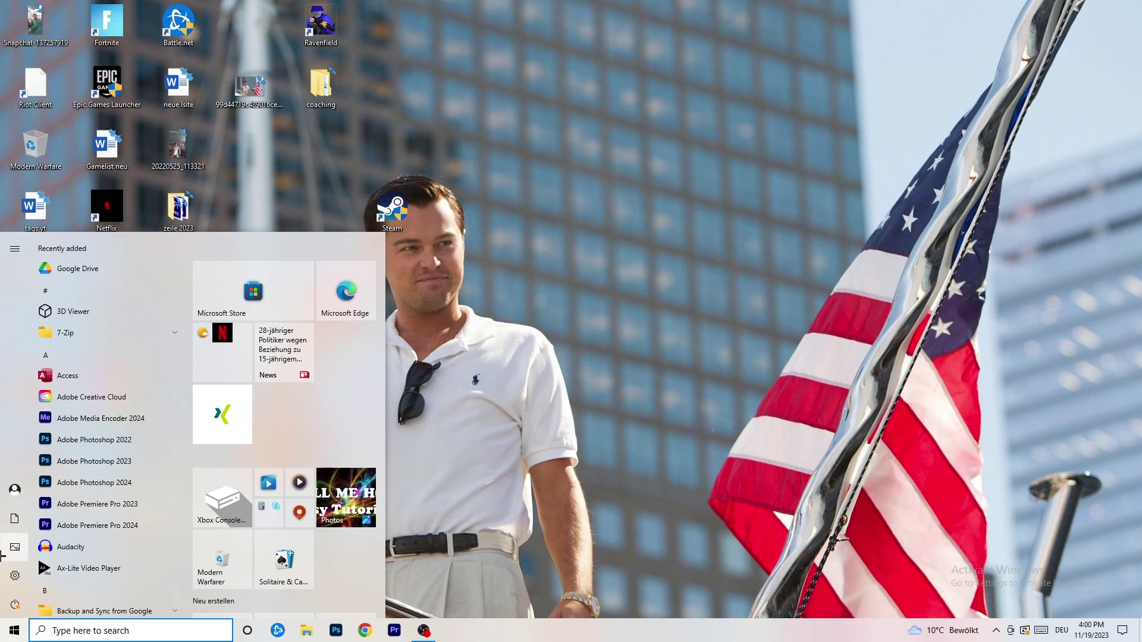
left_click(14, 575)
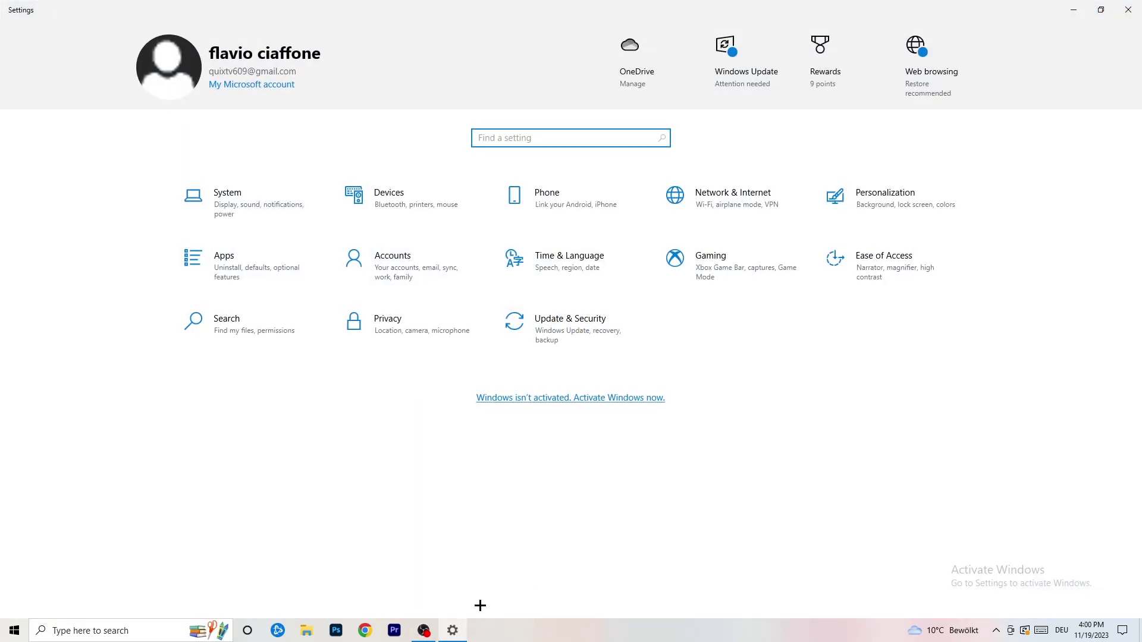
left_click(711, 261)
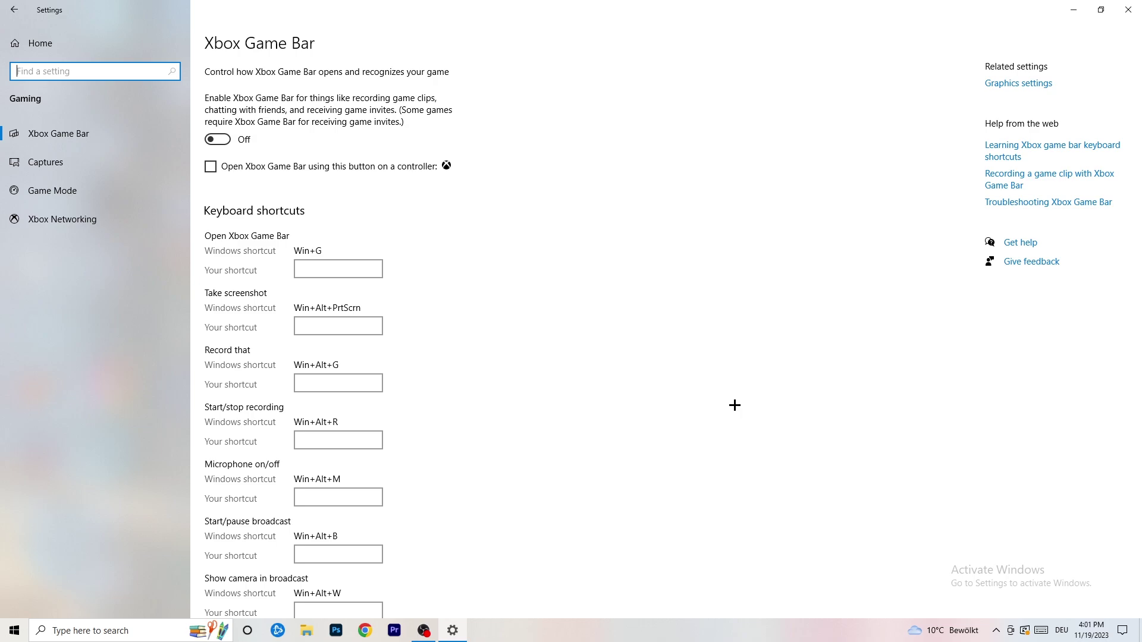
On the Gaming Captures page, keep the maximum recording length at 2 hours
left_click(95, 165)
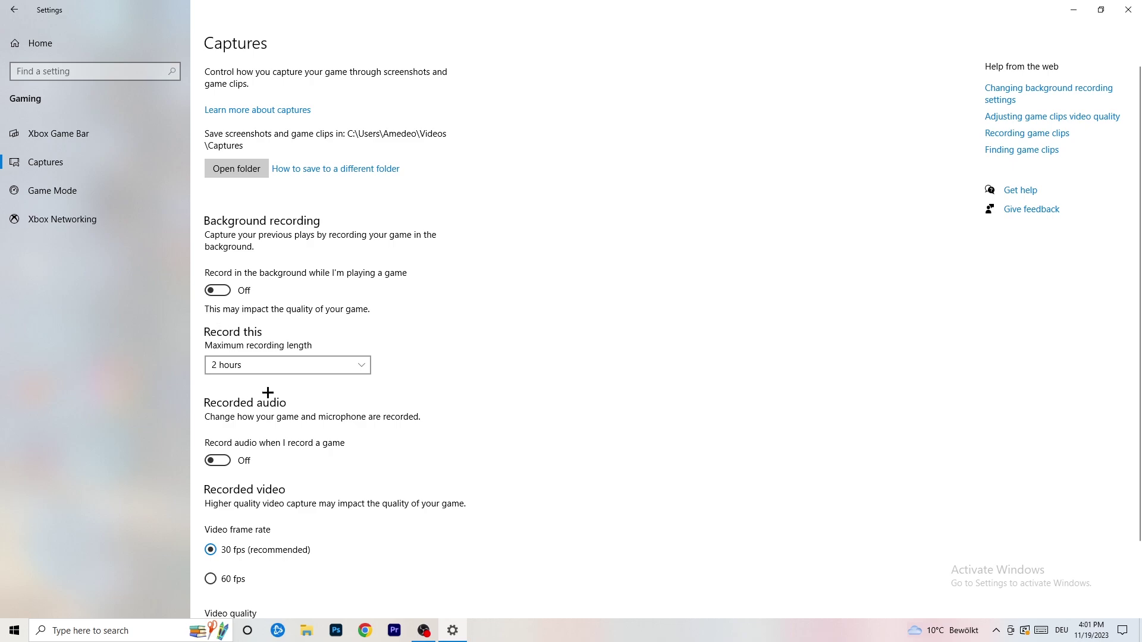
left_click(283, 366)
left_click(480, 324)
left_click(341, 364)
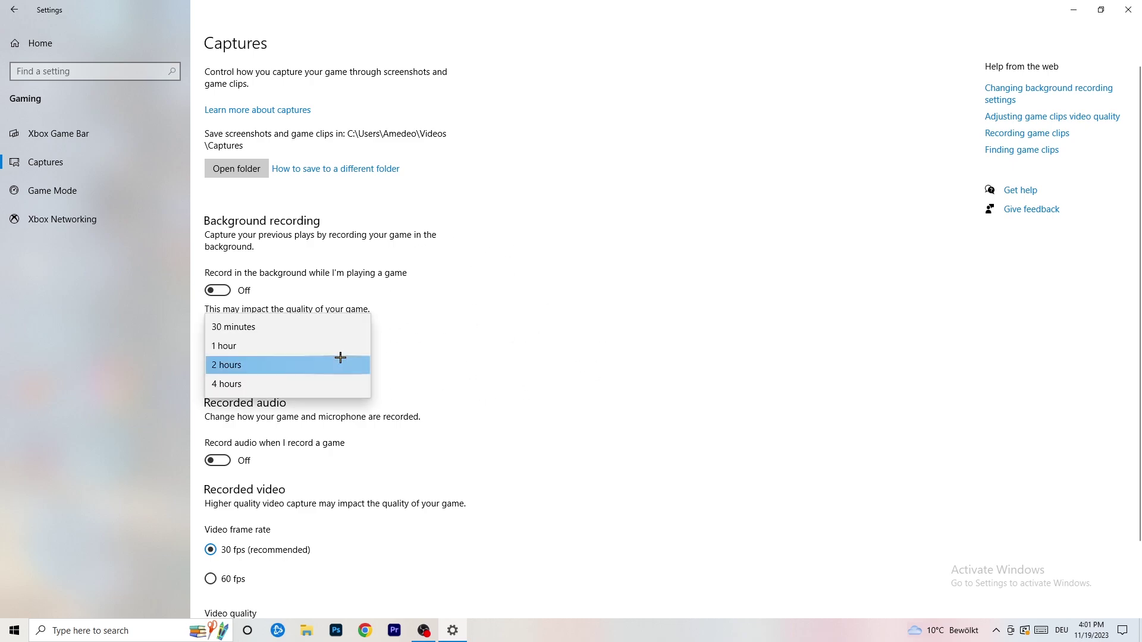
left_click(658, 401)
scroll(395, 444, "down", 2)
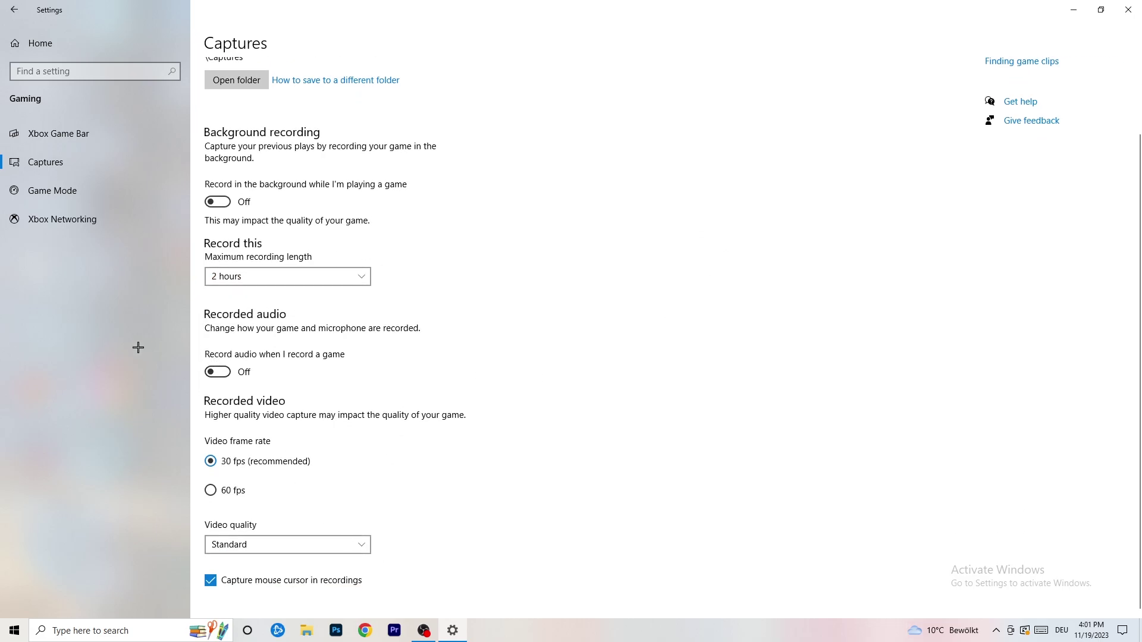
Check that the Game Mode toggle is On, then close Settings
left_click(84, 188)
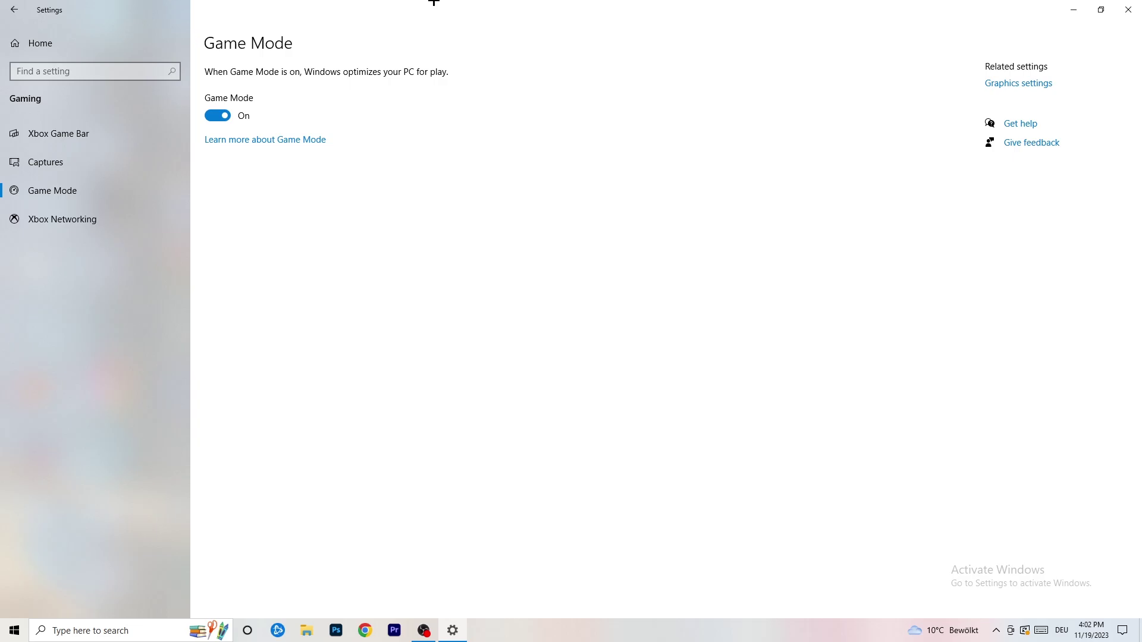
left_click(1129, 9)
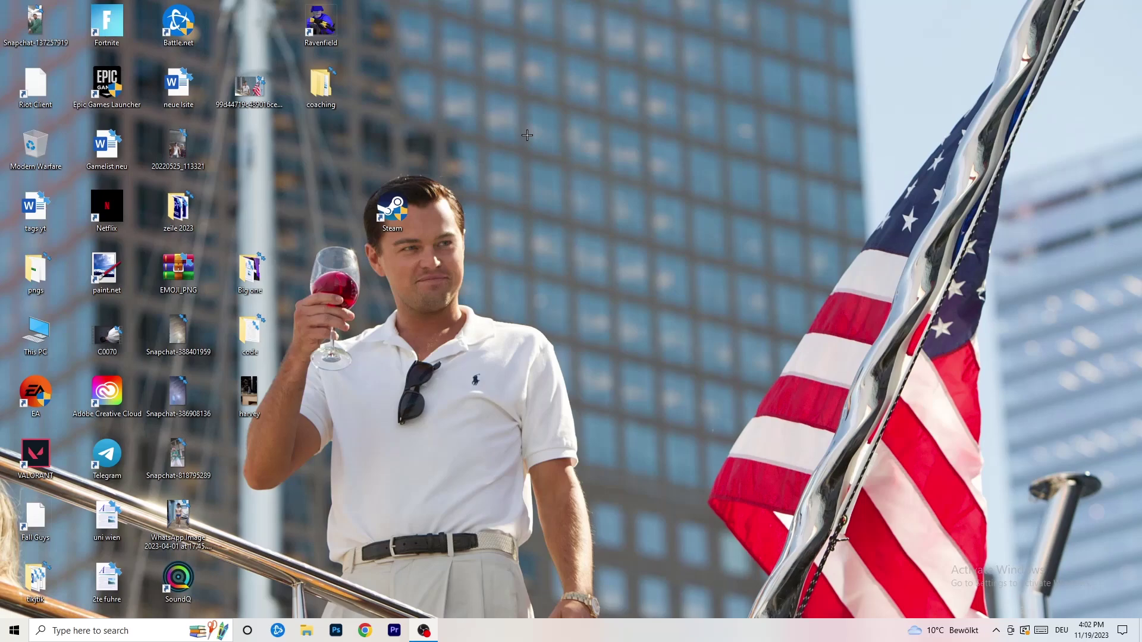
Launch Task Manager from the taskbar menu and maximize it to full screen
left_click_drag(555, 627, 400, 556)
right_click(552, 630)
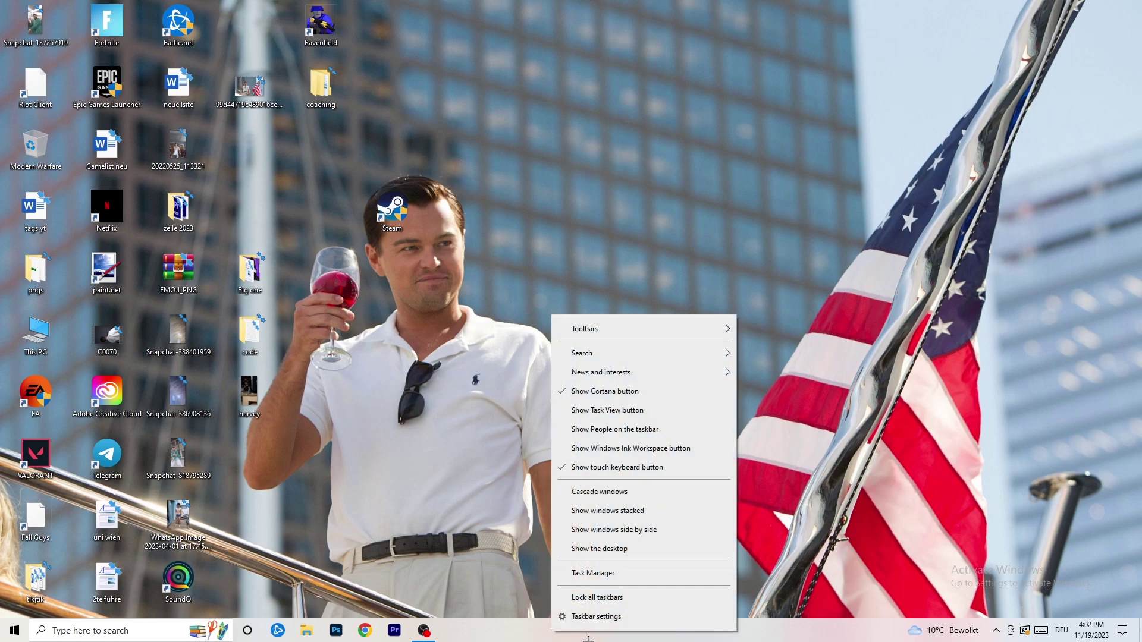
left_click(614, 575)
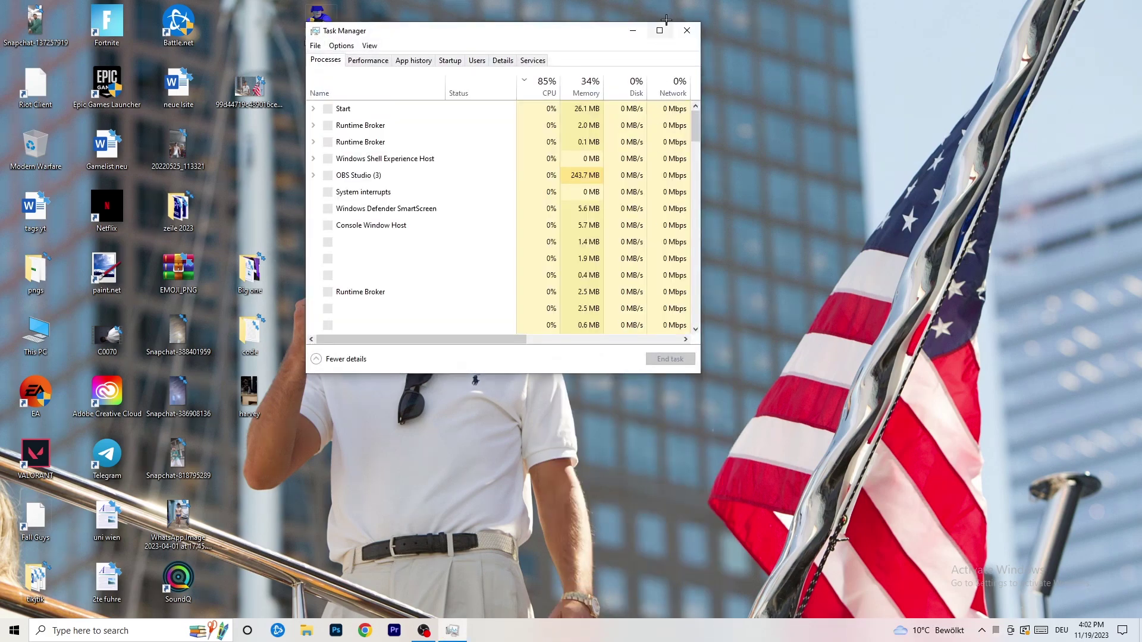
left_click(660, 27)
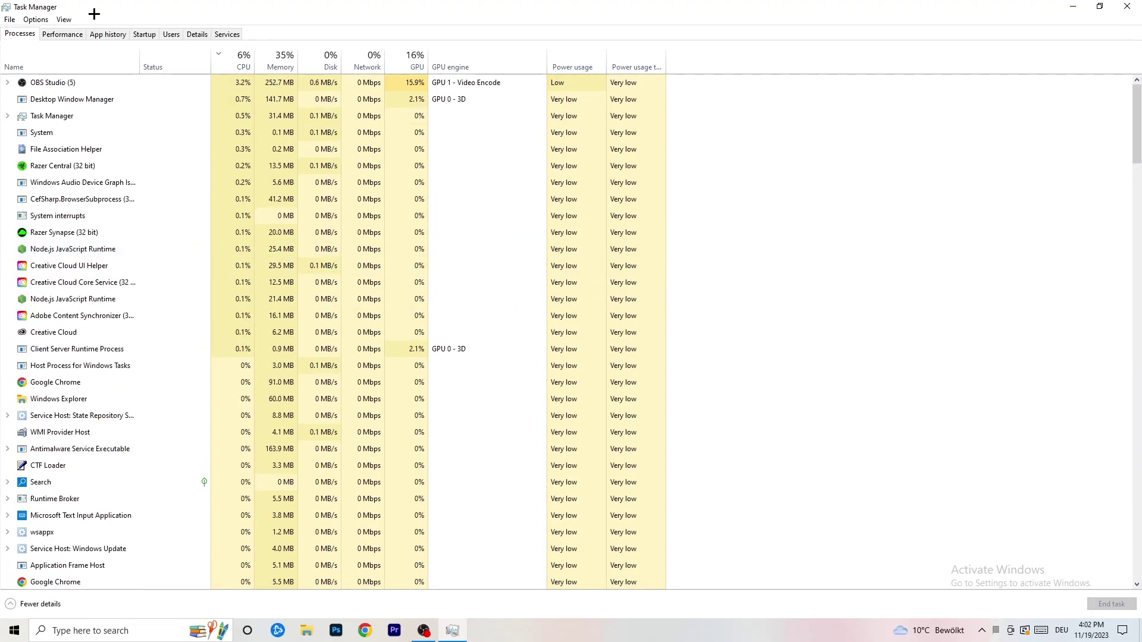
Sort processes by CPU and GPU, inspect OBS Studio's options, then sort by CPU again
left_click(241, 59)
left_click(407, 60)
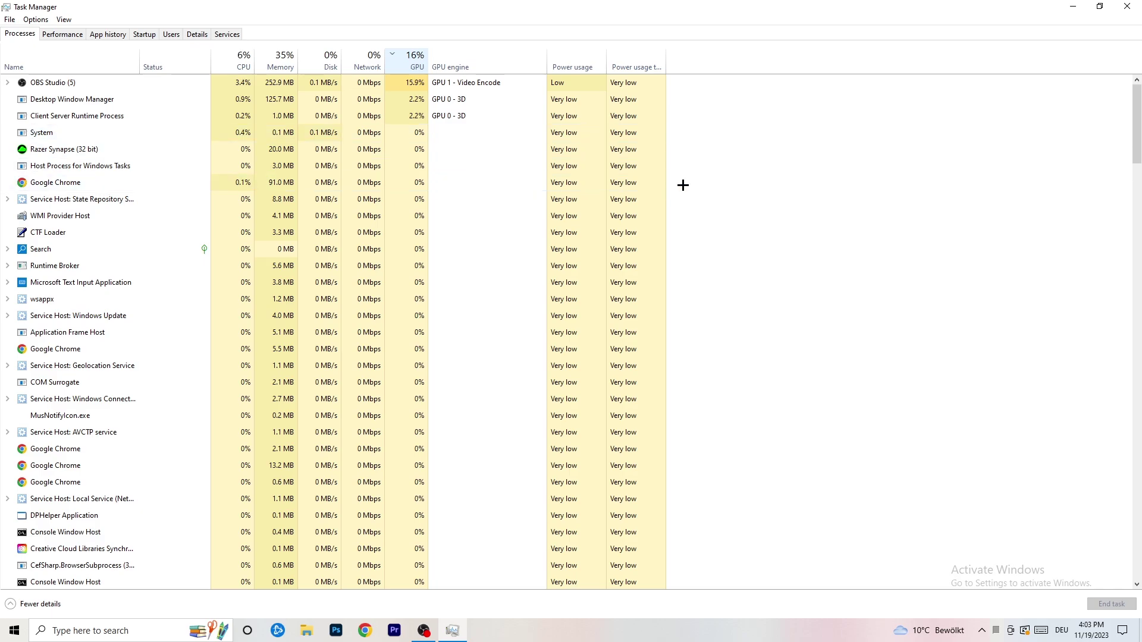
right_click(416, 86)
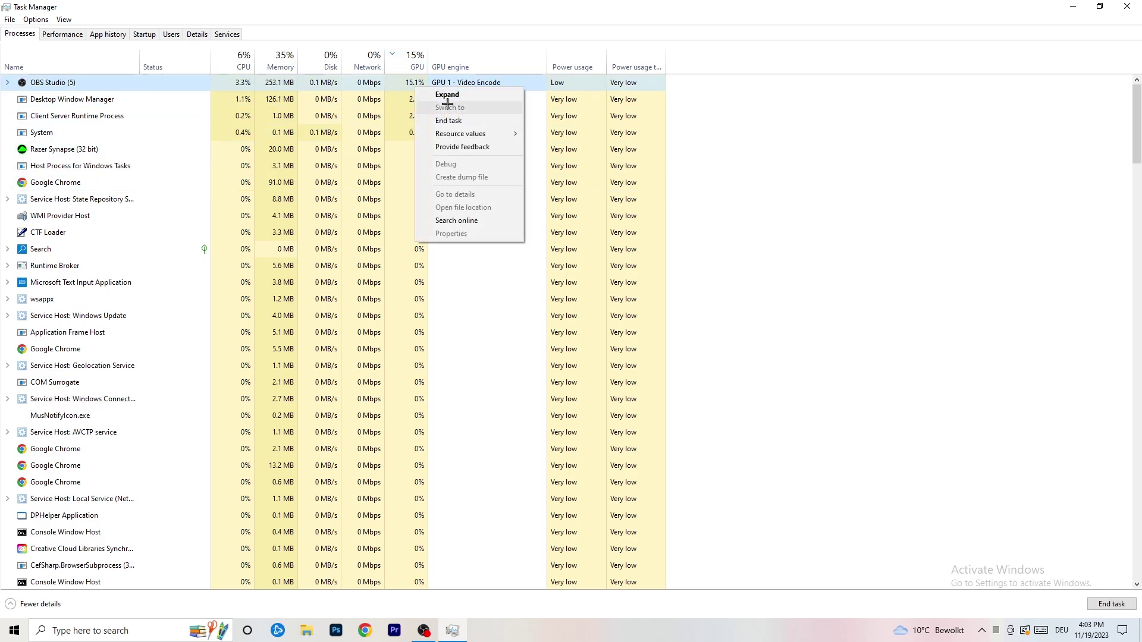
left_click(724, 143)
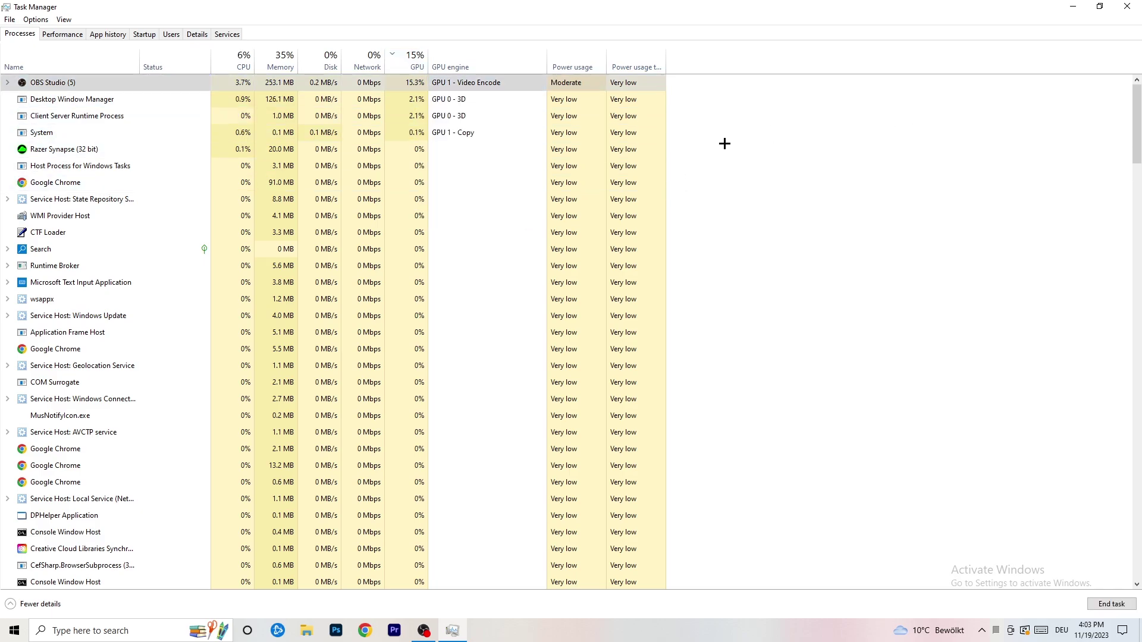
left_click(238, 60)
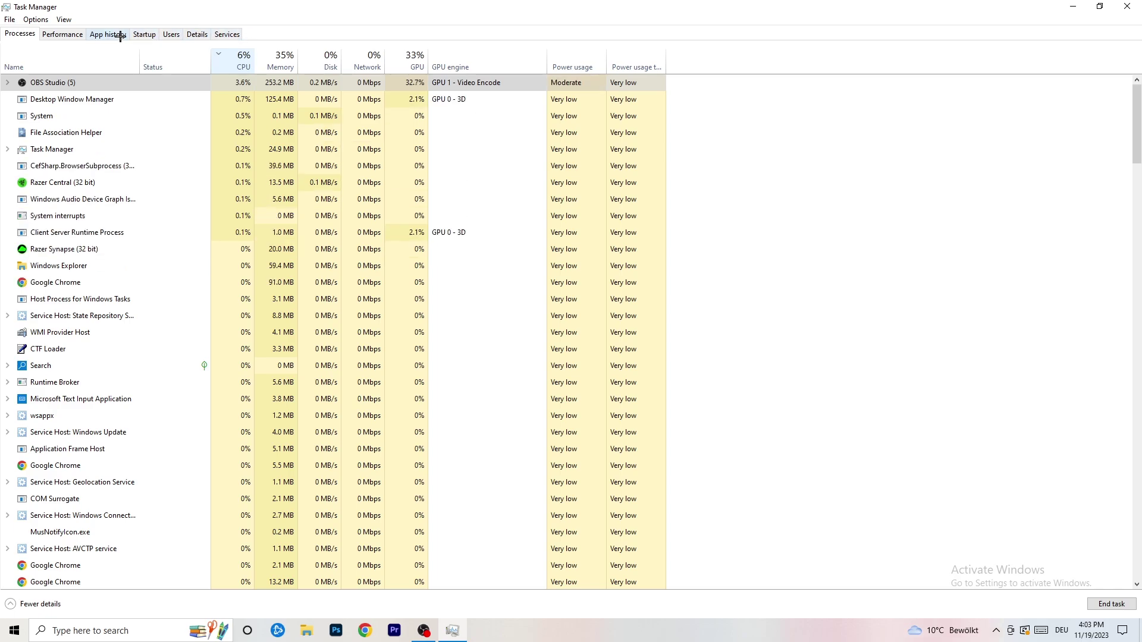
Review the Creative Cloud UI Helper's Set priority options on the Details tab, then view the Startup apps
left_click(197, 33)
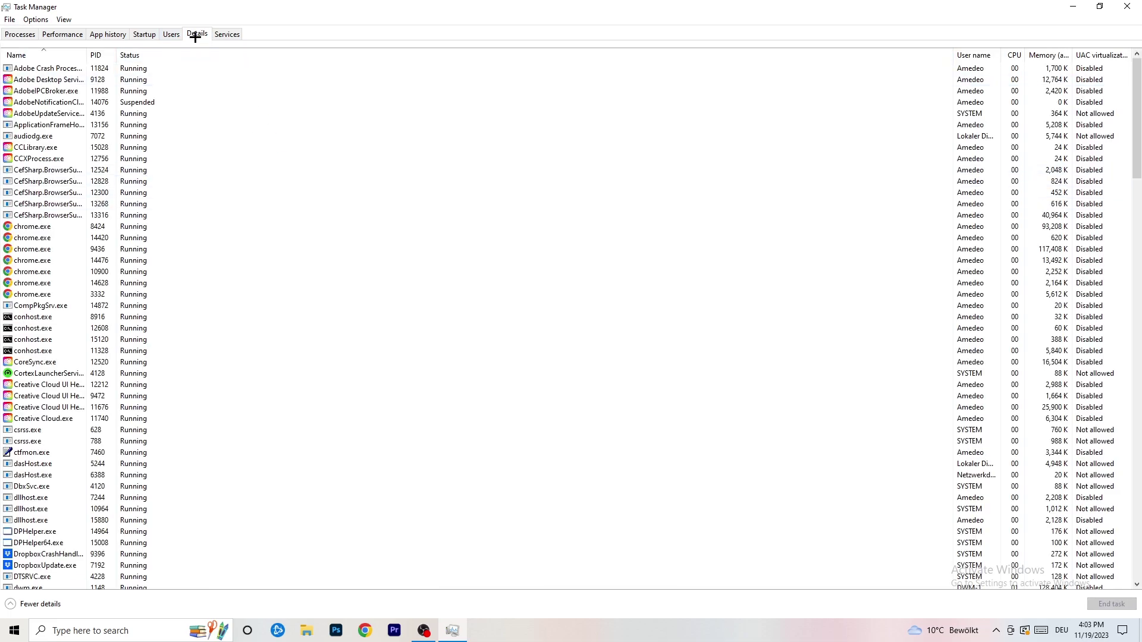
scroll(168, 309, "down", 12)
scroll(197, 254, "up", 12)
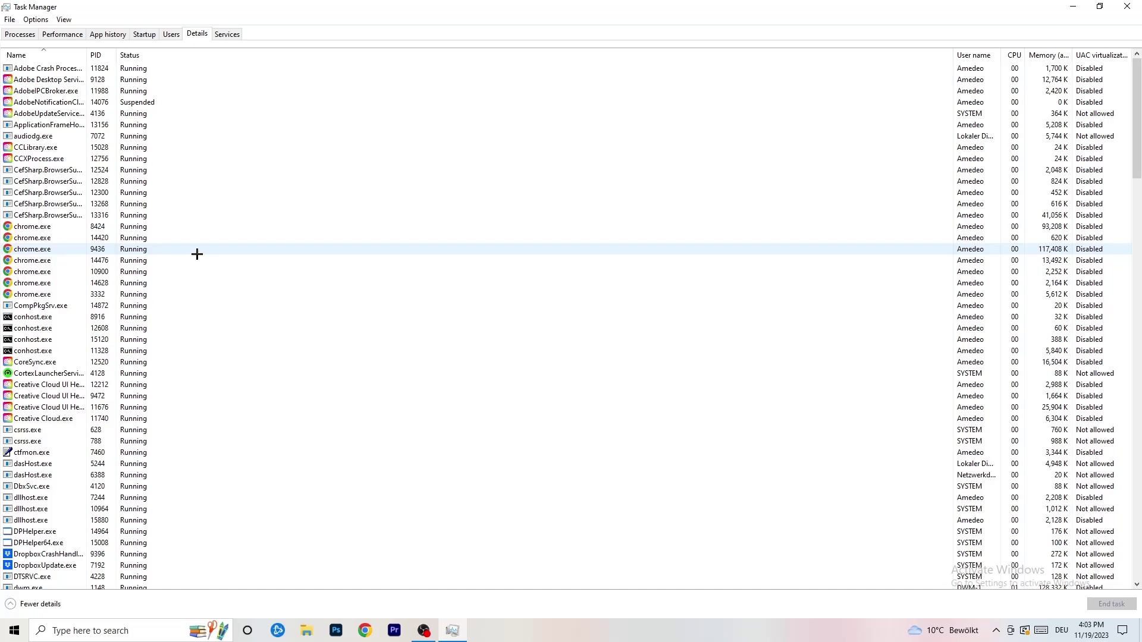
scroll(104, 280, "down", 3)
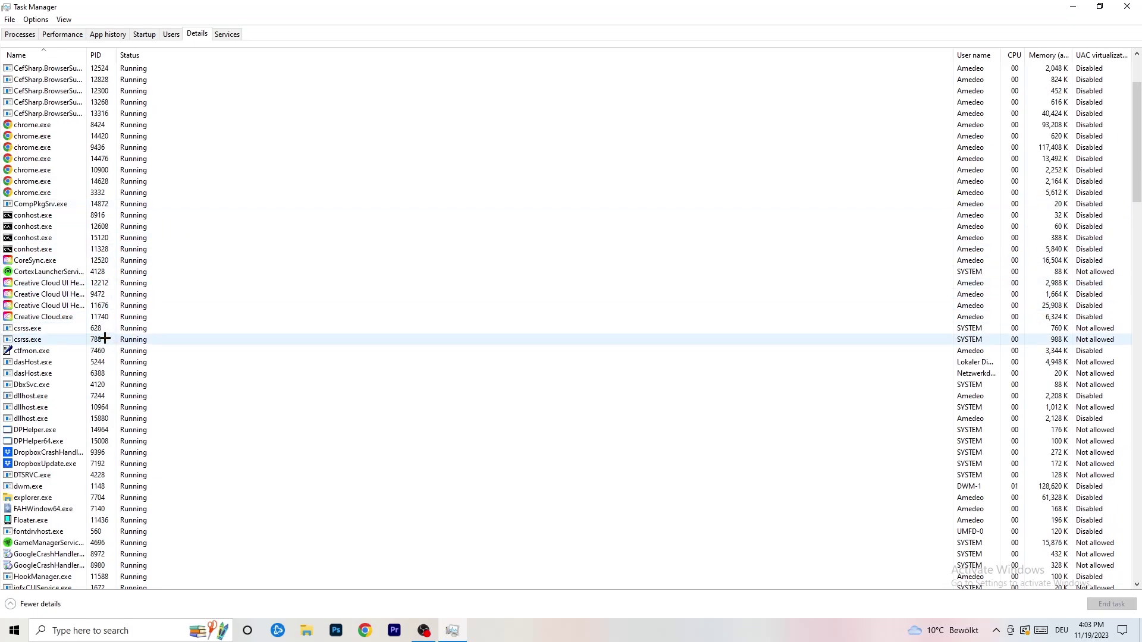
right_click(49, 306)
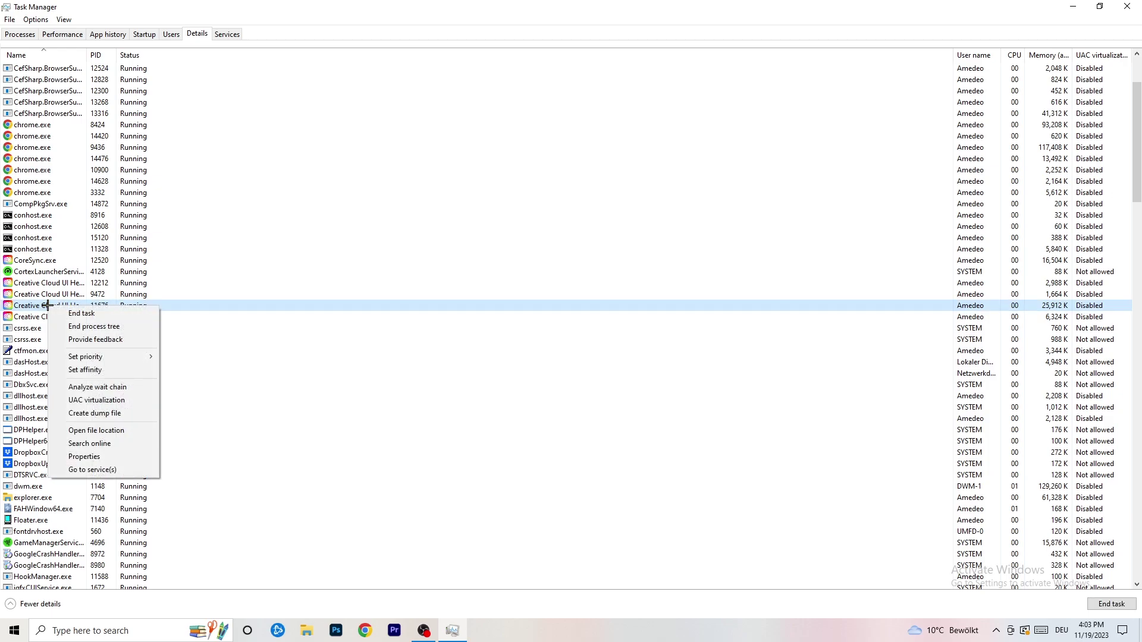
mouse_move(95, 357)
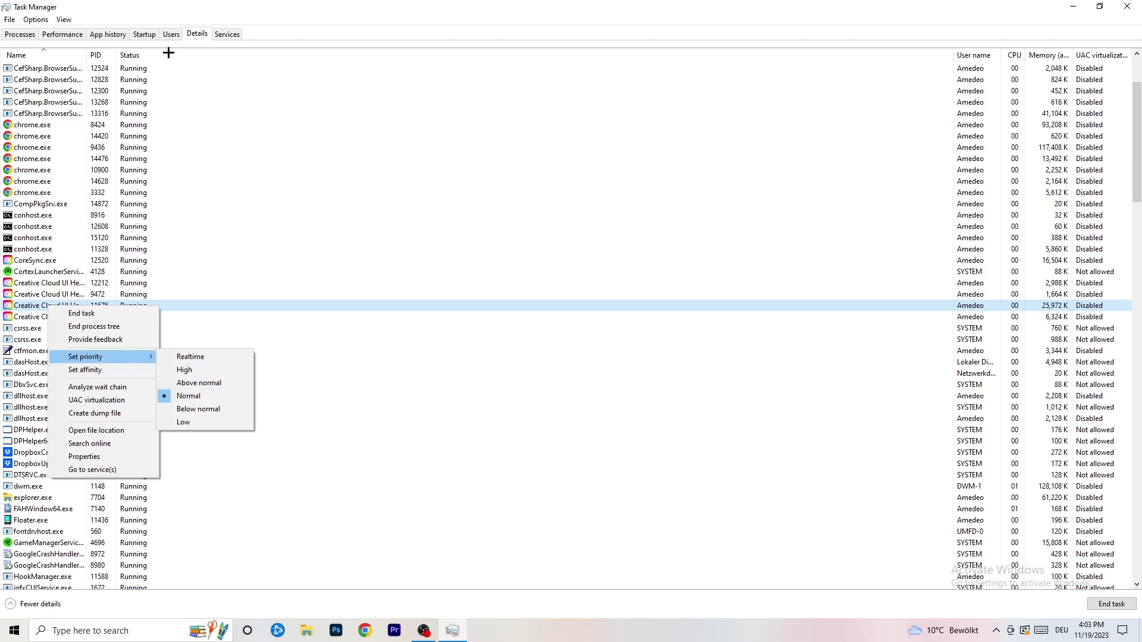
left_click(150, 37)
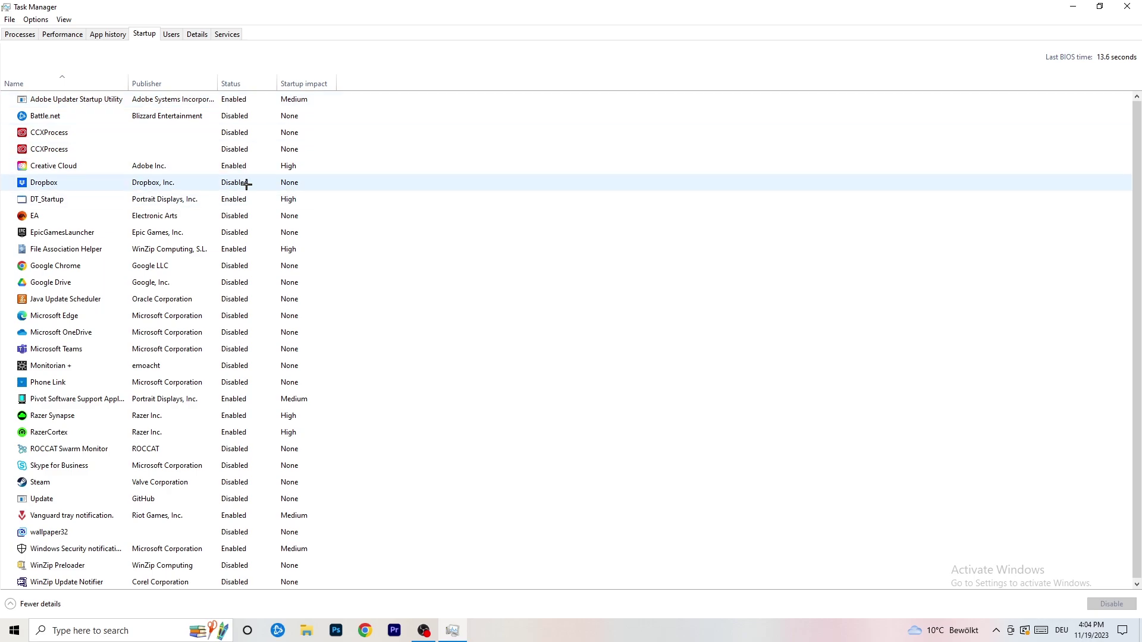
Leave DT_Startup enabled without changes and close Task Manager
right_click(260, 195)
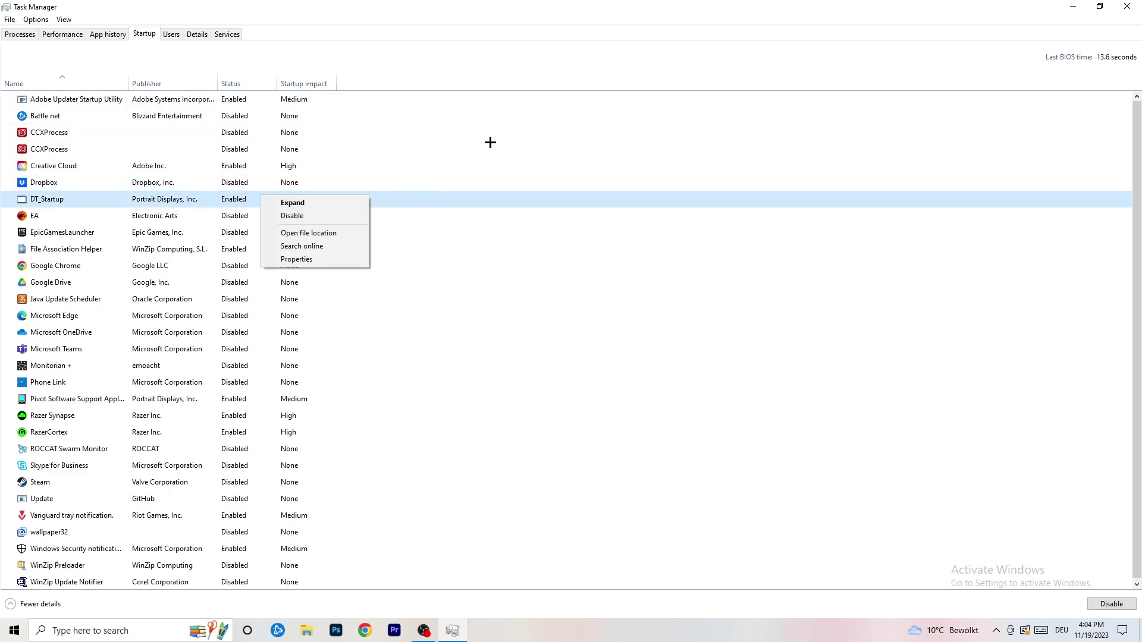
left_click(837, 5)
left_click(1127, 6)
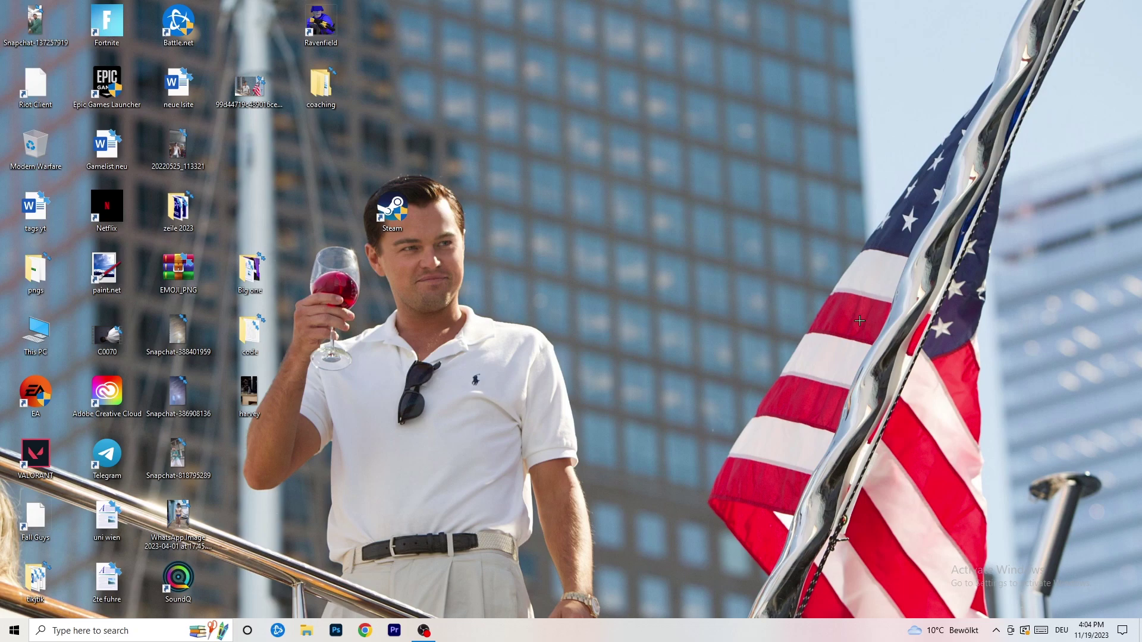
Relaunch Settings from the Start menu and select the System category
left_click(3, 637)
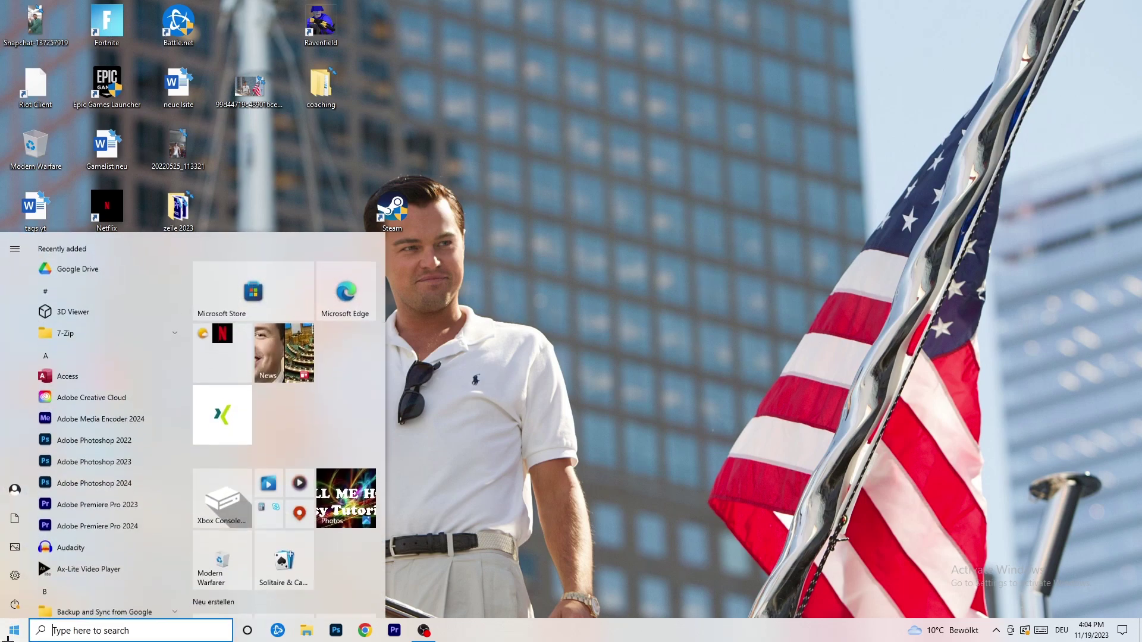
left_click(14, 577)
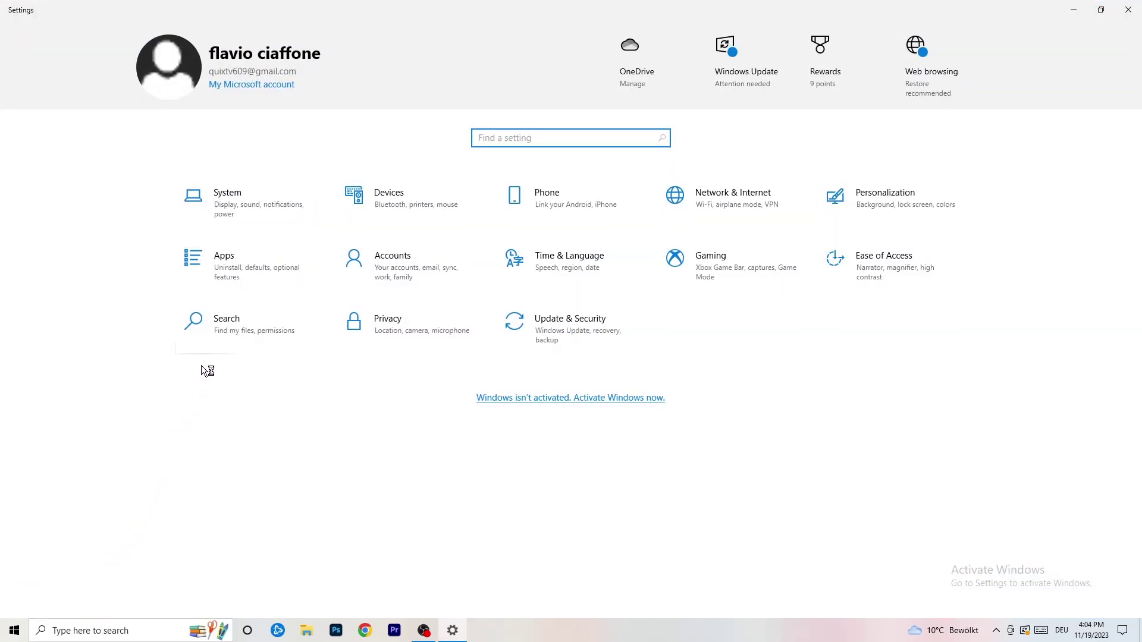
left_click(269, 192)
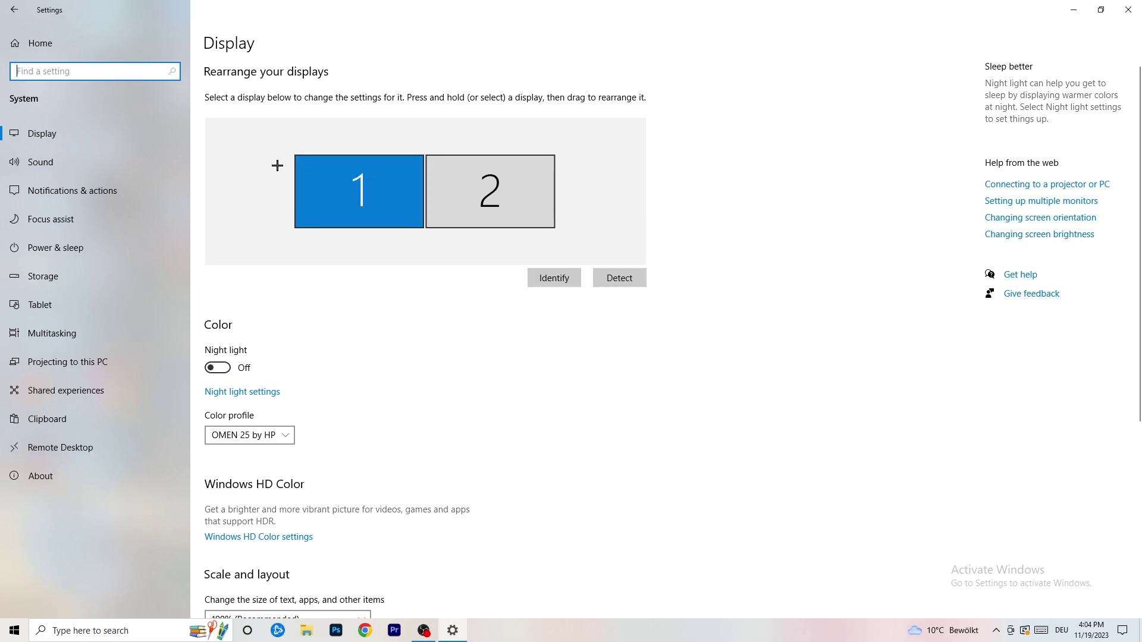
scroll(410, 215, "down", 2)
scroll(415, 217, "down", 2)
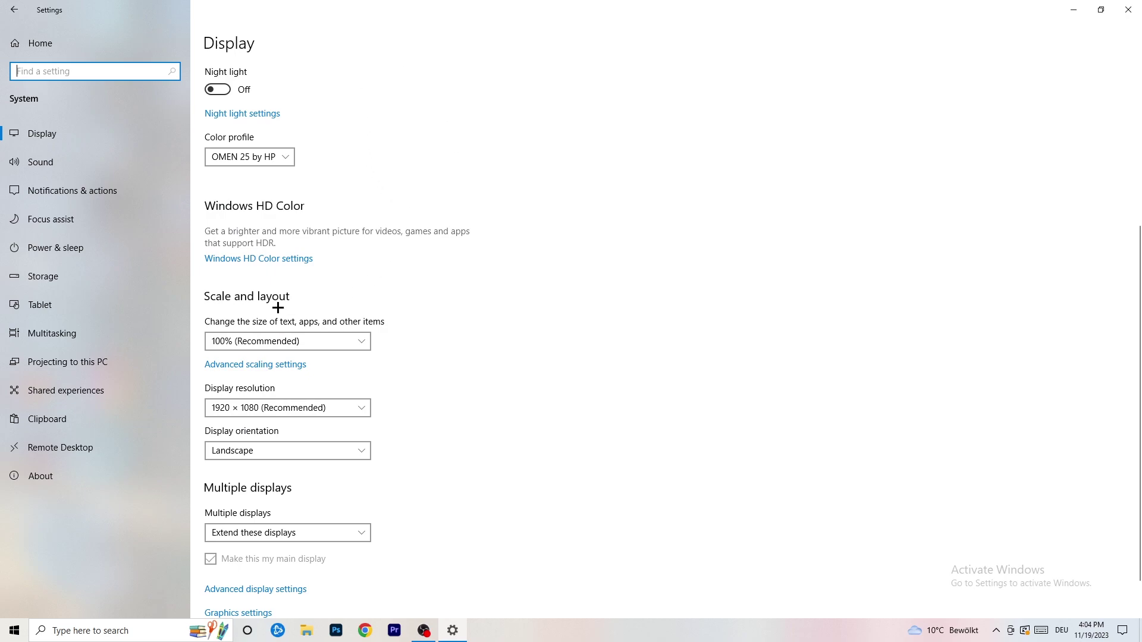
left_click(325, 342)
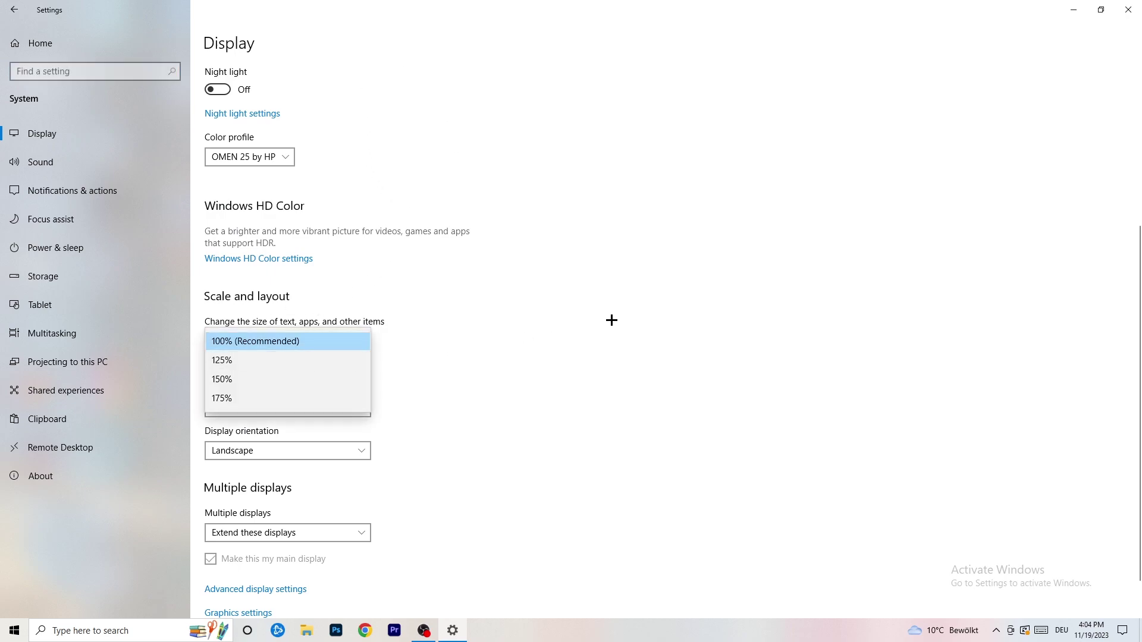
scroll(535, 321, "down", 1)
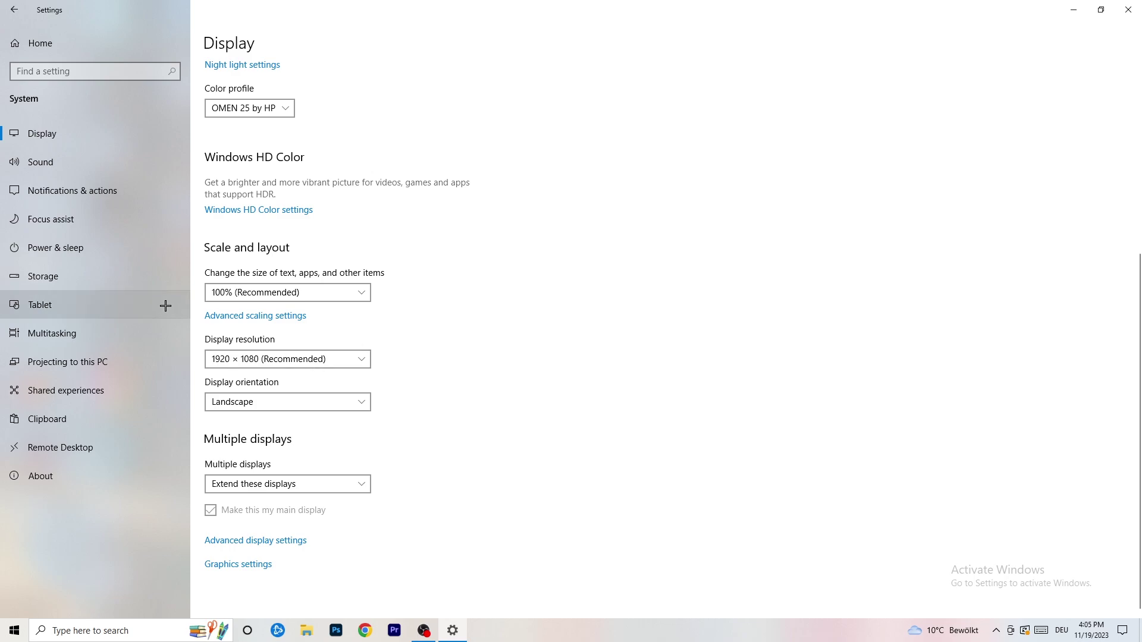
From Power & sleep, review the additional power plans, keep Balanced, and close Power Options
left_click(88, 252)
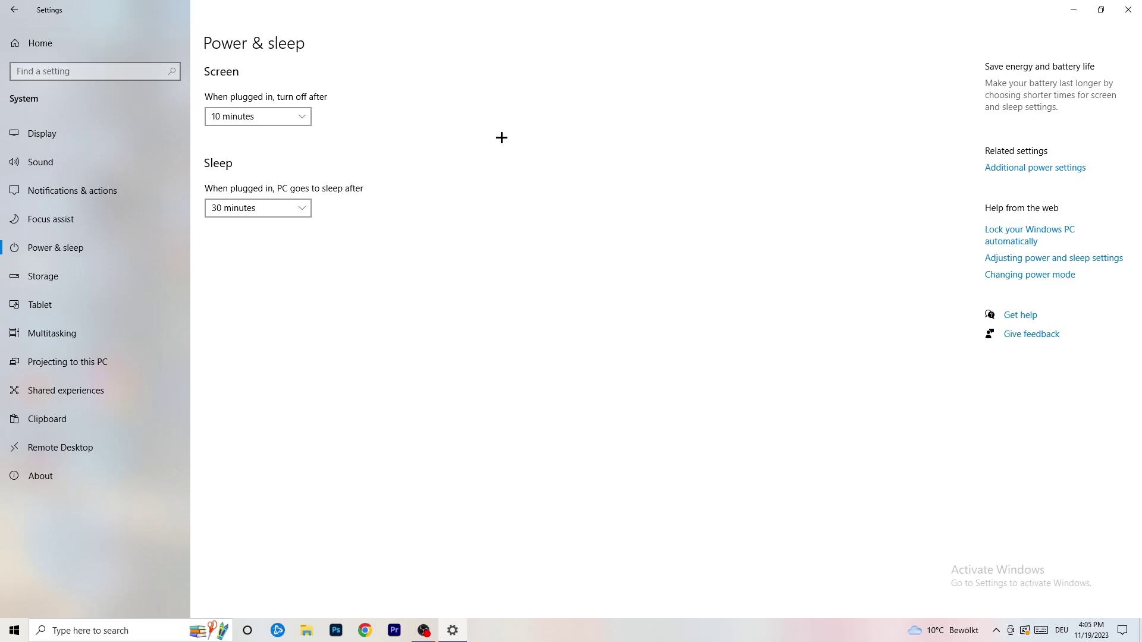
left_click(1035, 170)
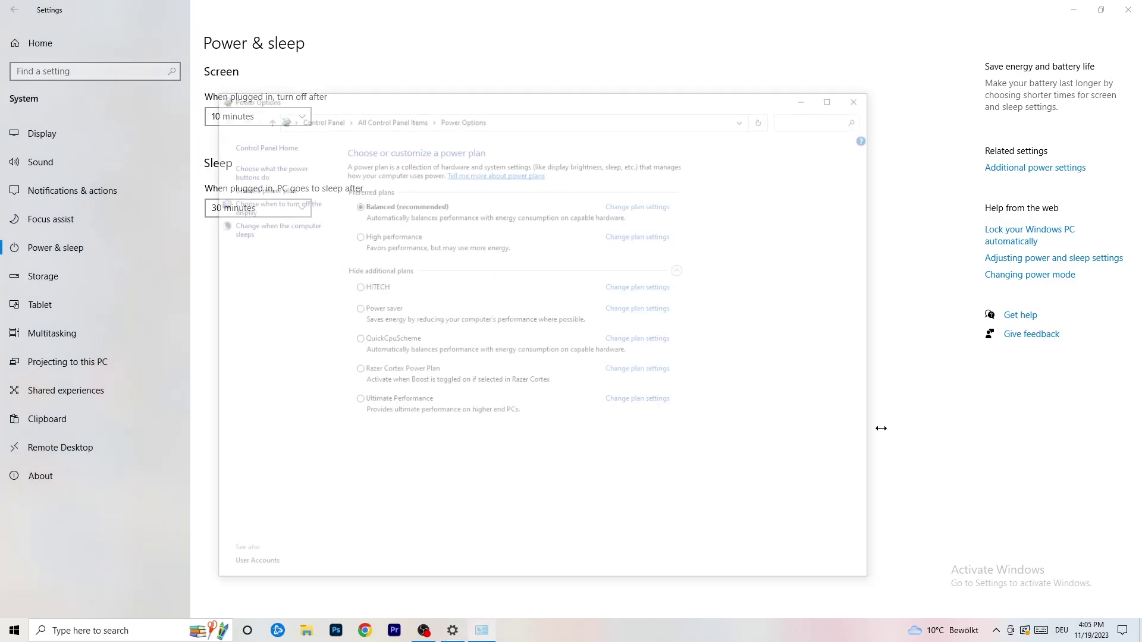
left_click(681, 270)
left_click(679, 270)
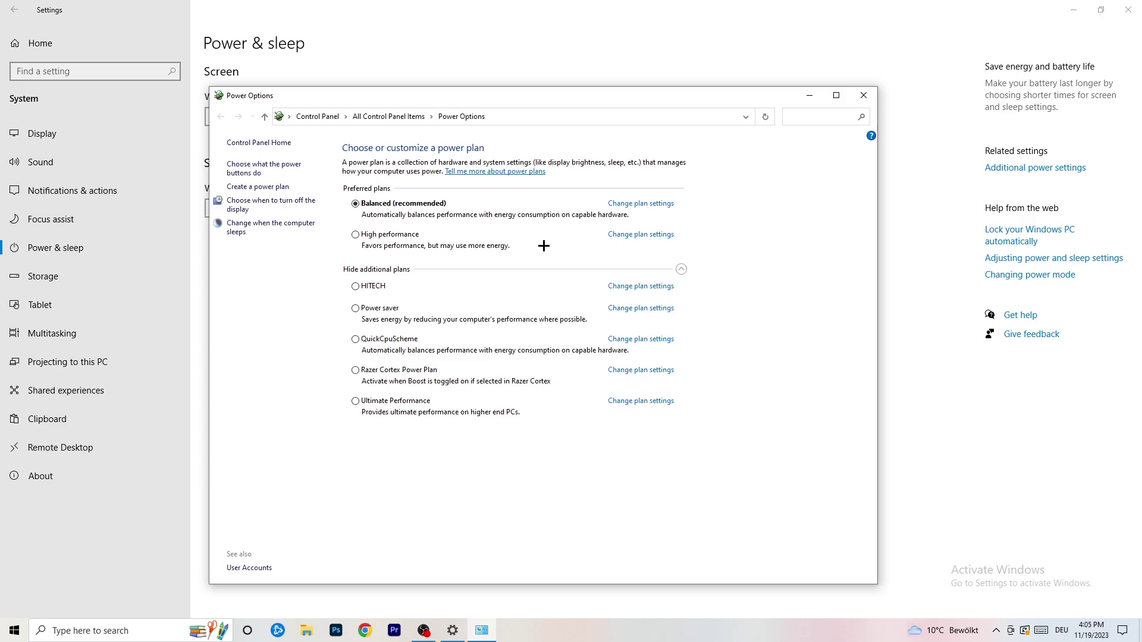
left_click(864, 96)
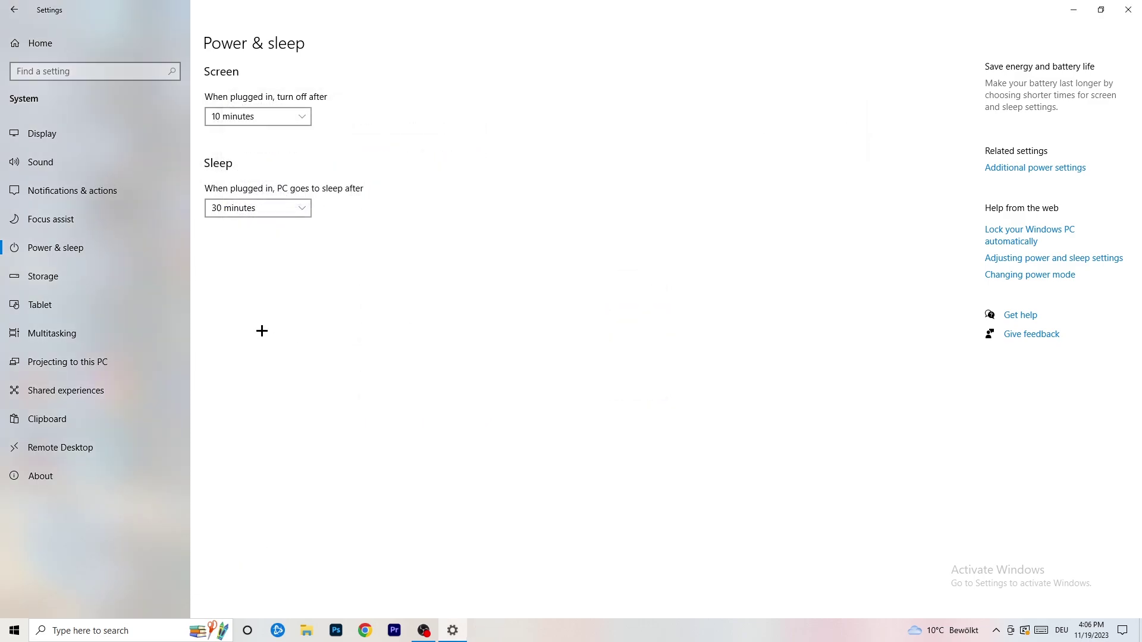
Keep Storage Sense running weekly and enable deleting temporary files apps aren't using
left_click(79, 284)
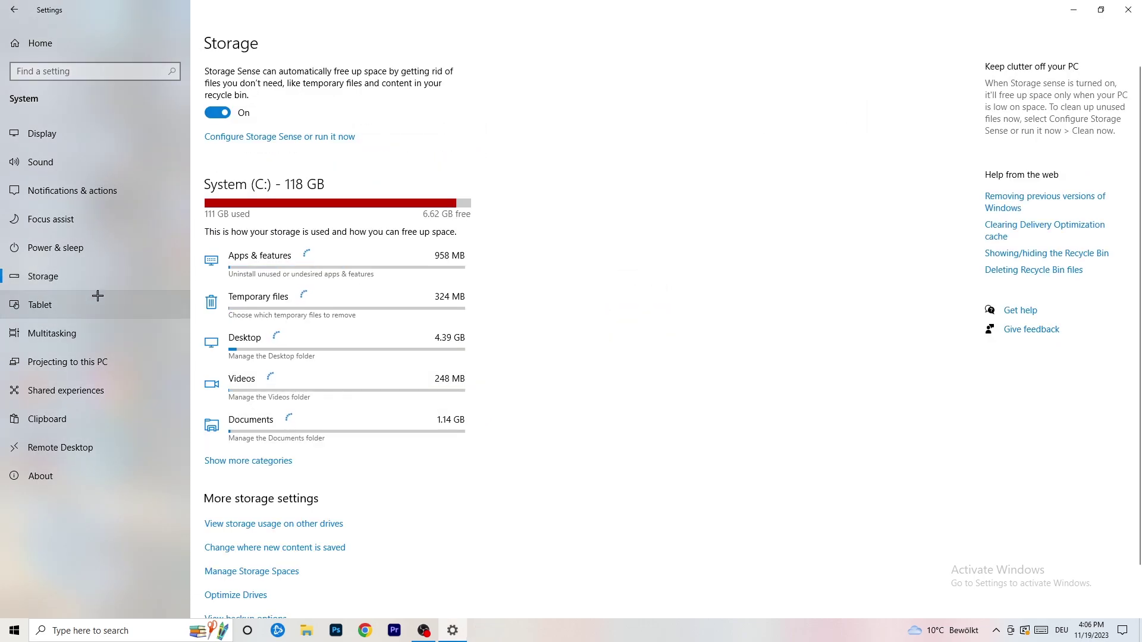
left_click(286, 141)
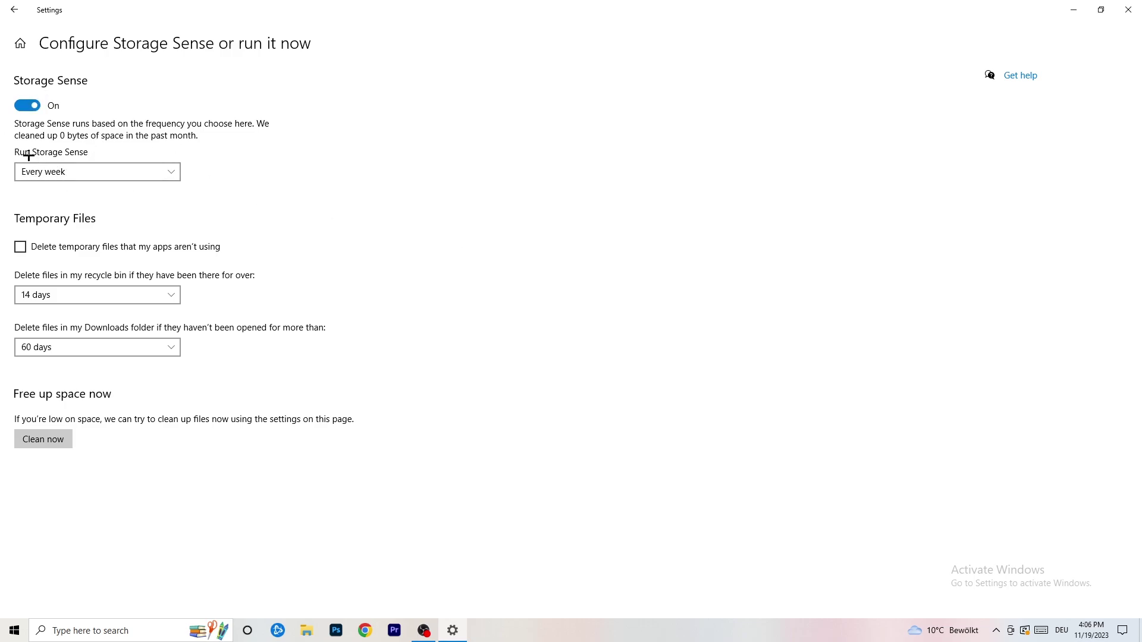
left_click(69, 172)
left_click(257, 176)
left_click(69, 249)
Keep recycle bin cleanup at 14 days and Downloads at 60 days, then return to Settings Home
left_click(89, 295)
left_click(301, 253)
left_click(179, 295)
left_click(494, 216)
left_click(104, 348)
left_click(434, 329)
left_click(127, 349)
left_click(559, 289)
left_click(15, 9)
left_click(14, 10)
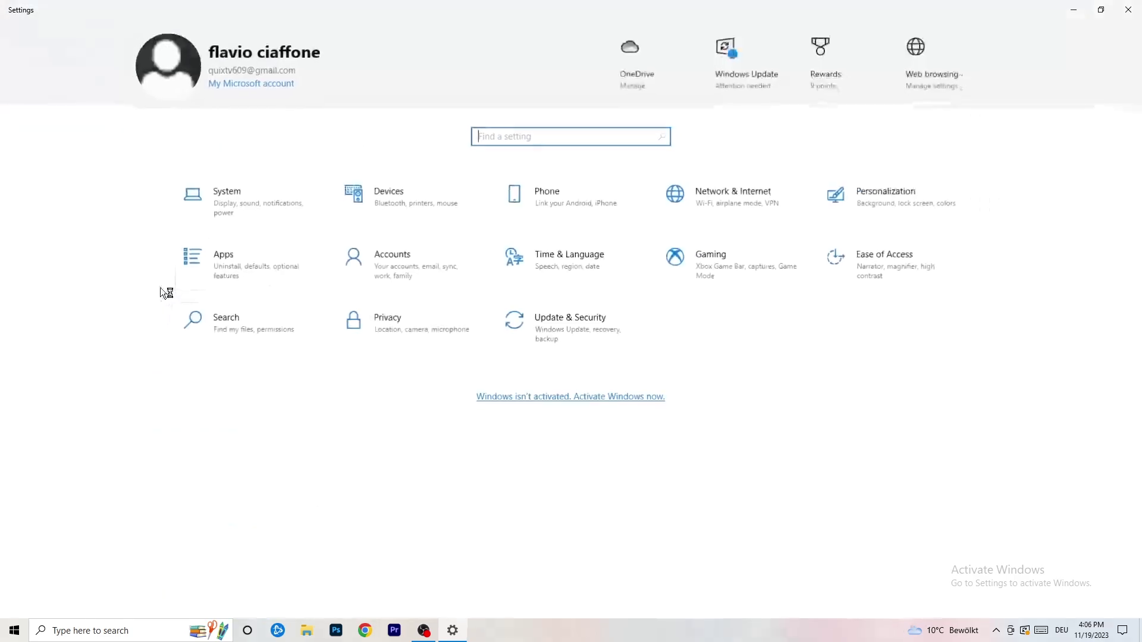
Review the pending 2023-11 cumulative update (KB5032189) in Windows Update, then close Settings
left_click(562, 334)
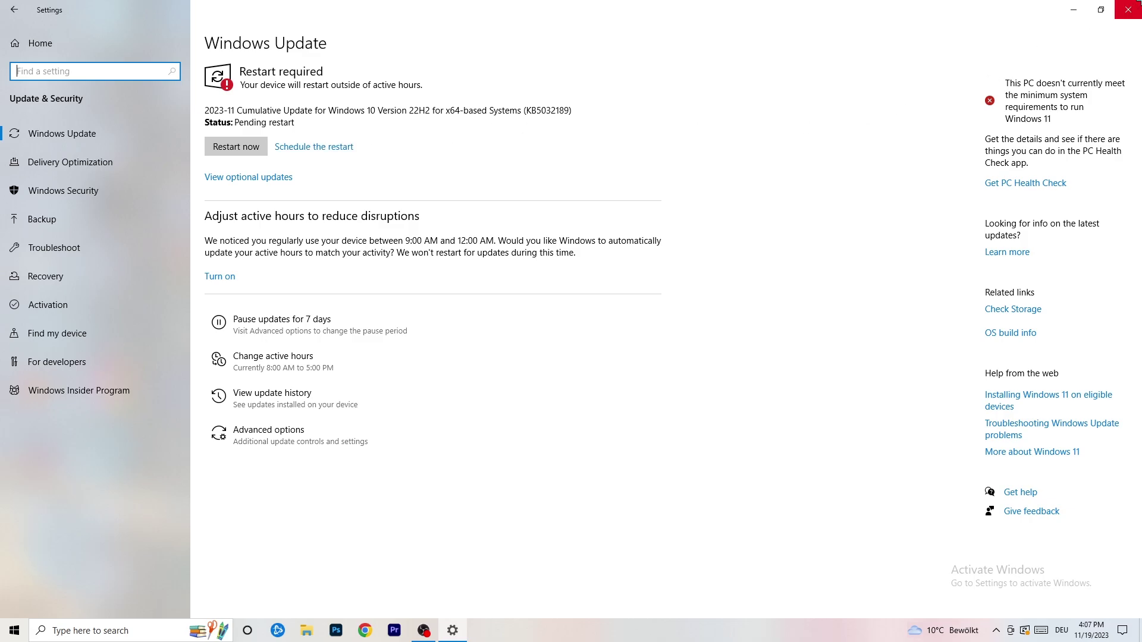
left_click(1129, 10)
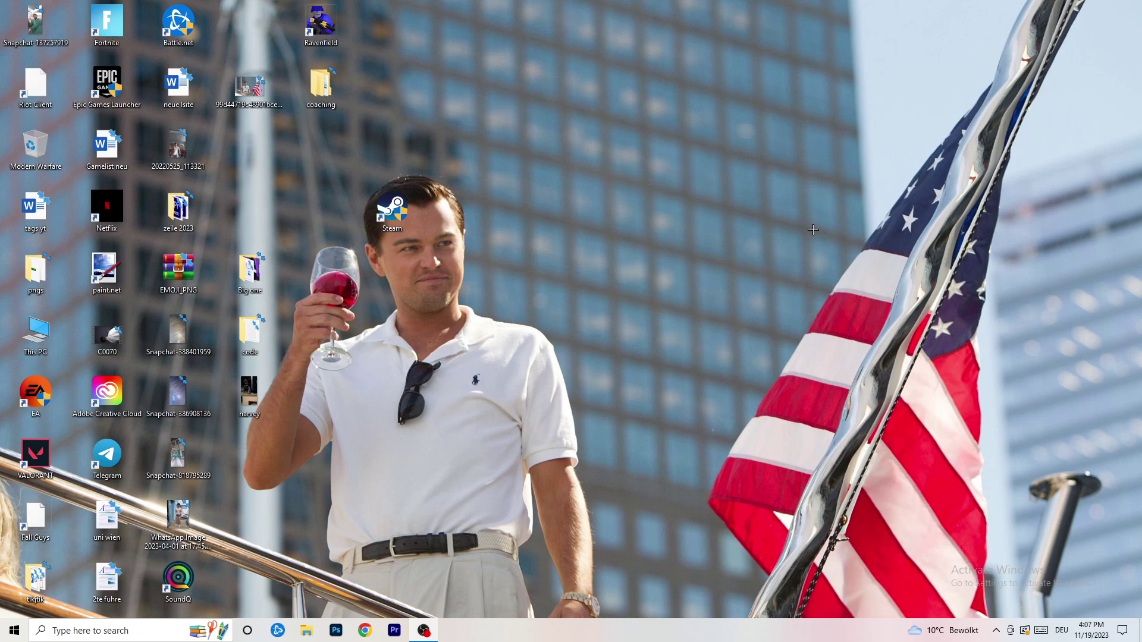
right_click(691, 250)
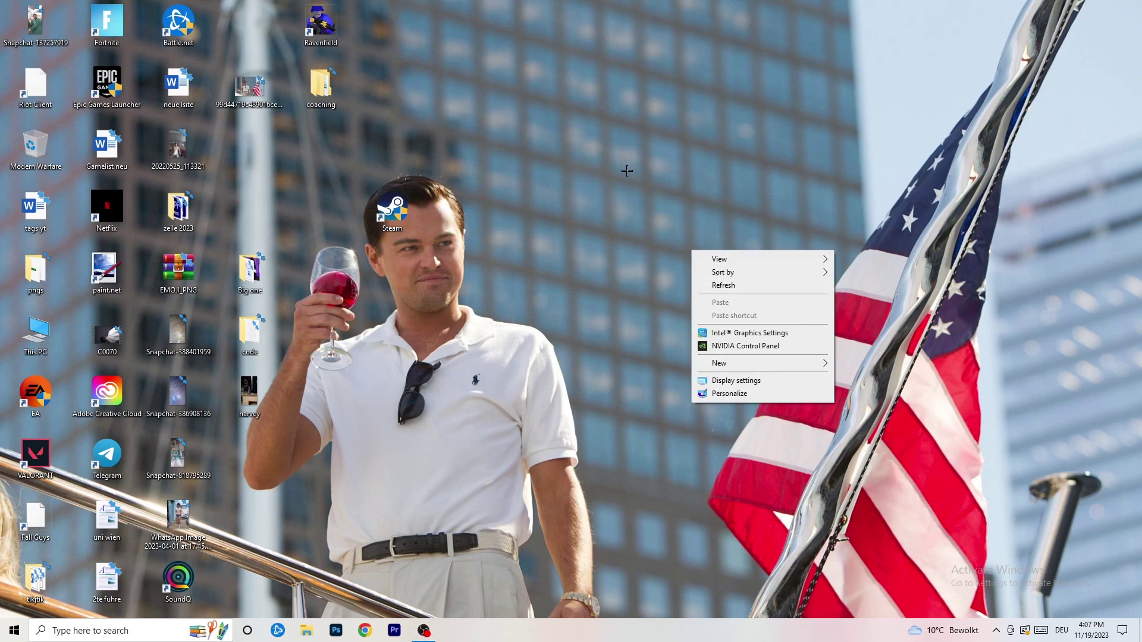
left_click(761, 346)
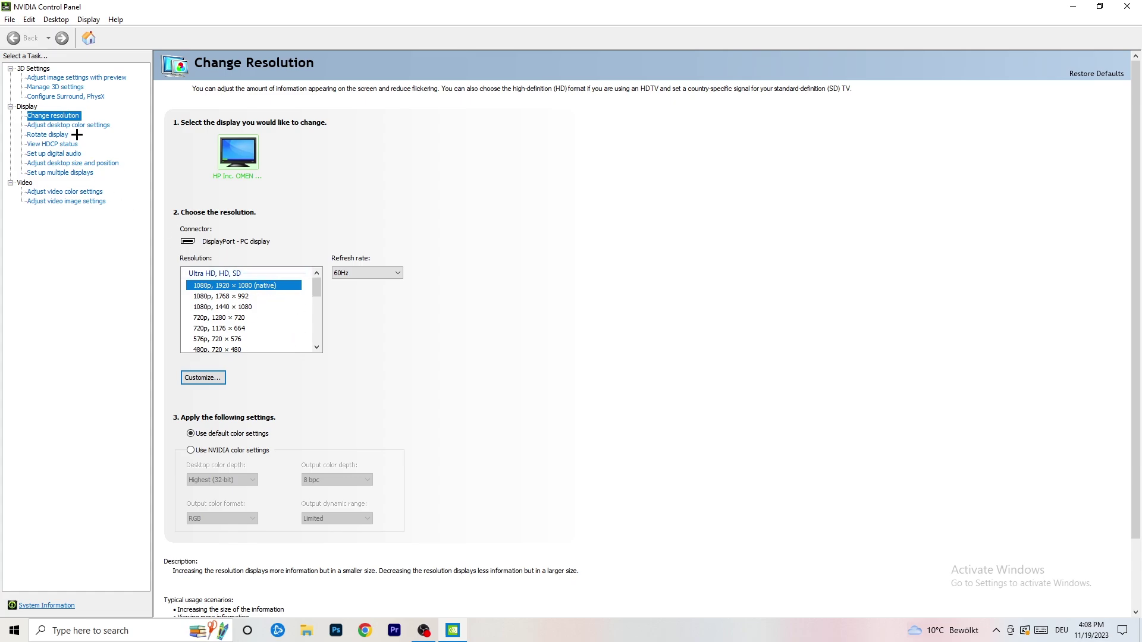
left_click(61, 78)
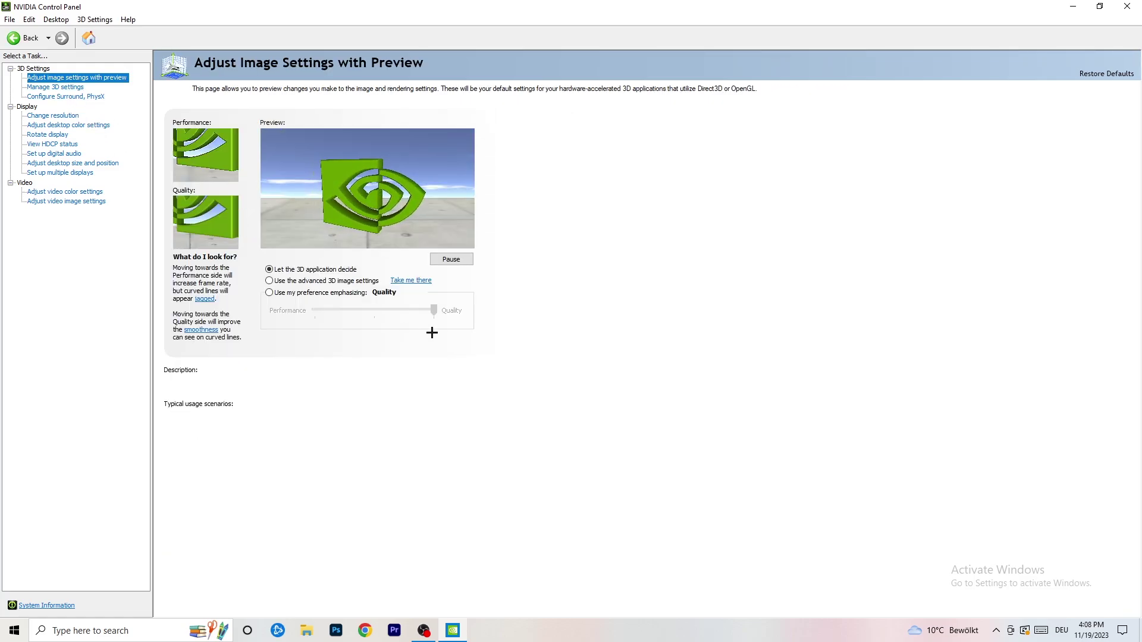
mouse_move(357, 286)
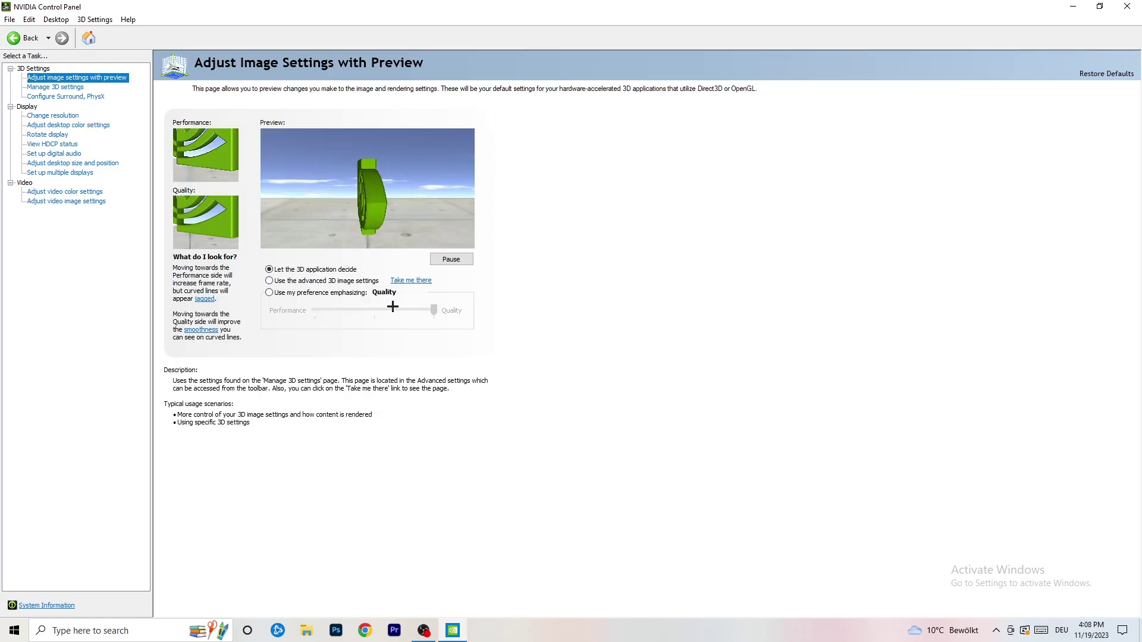
mouse_move(298, 295)
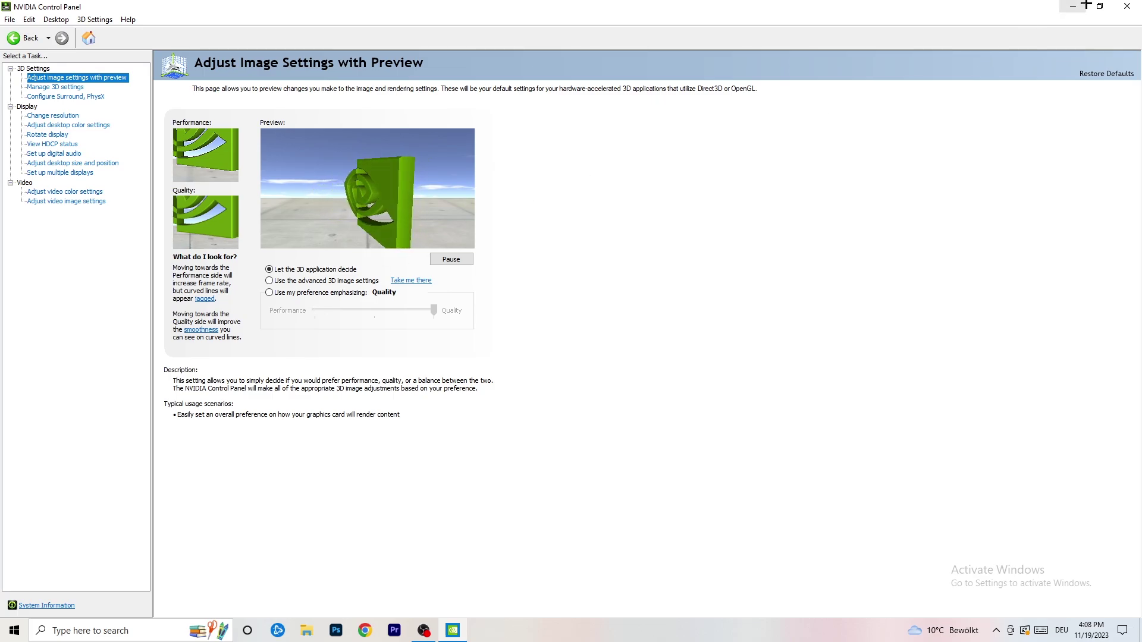
left_click(1126, 7)
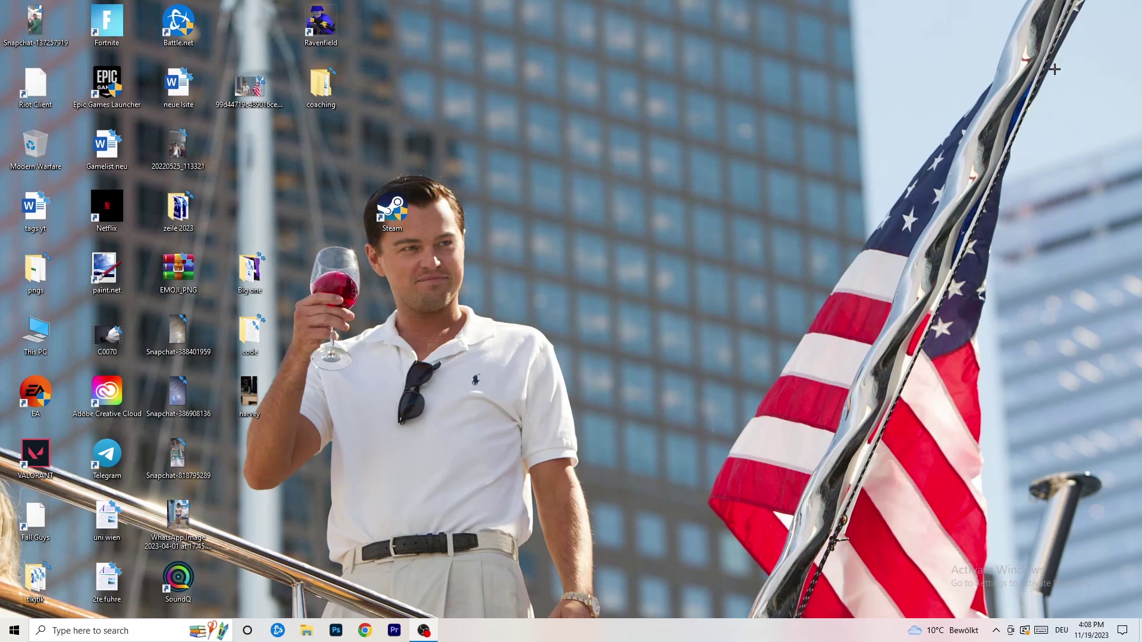